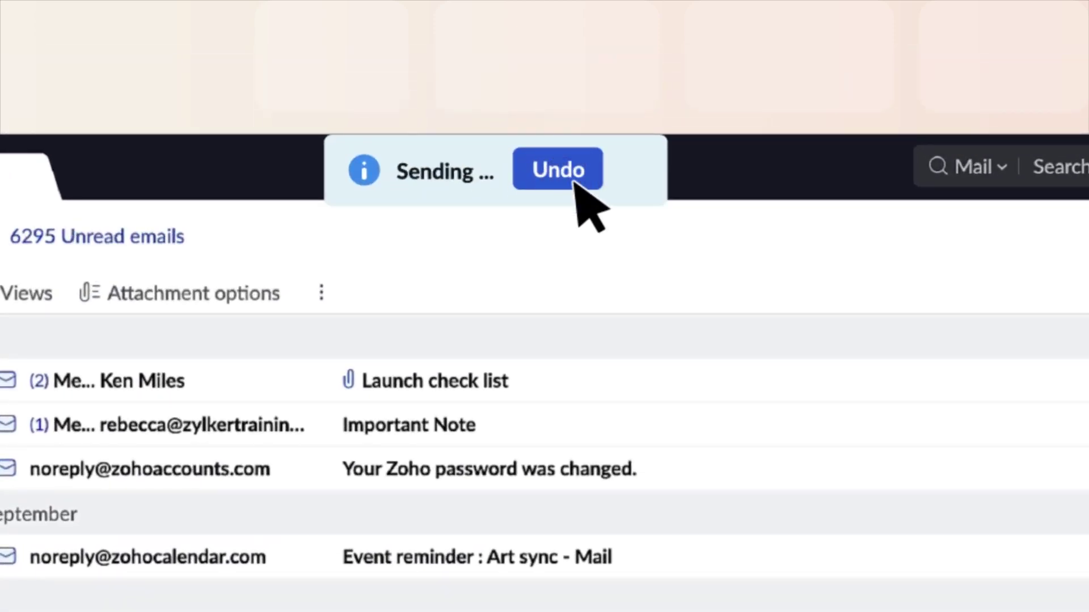
Undo sending the Launch update email from the Sending toast and view it in Drafts
left_click(571, 183)
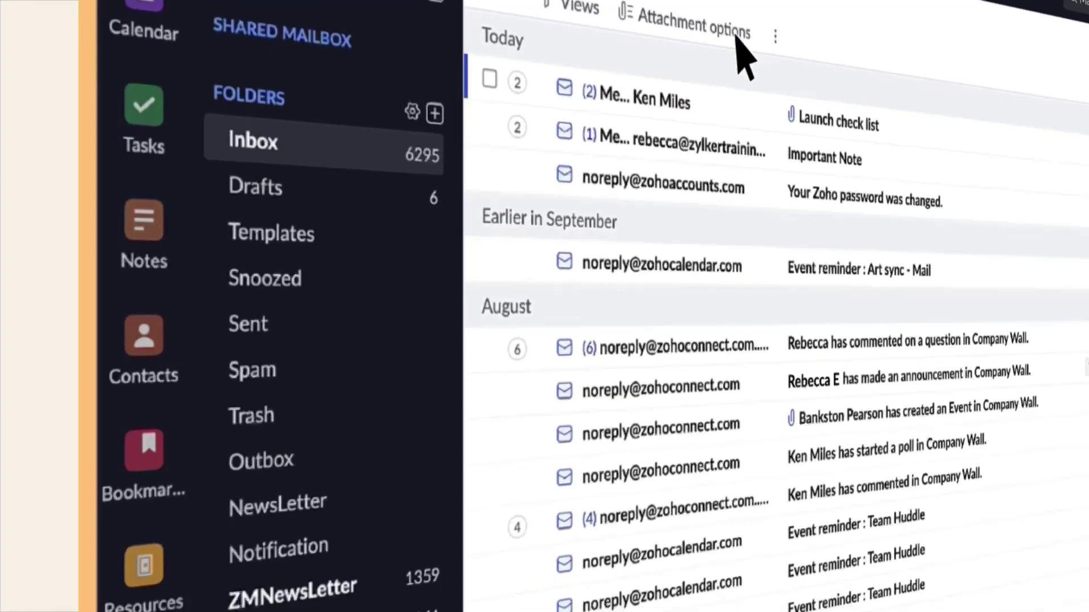
left_click(294, 181)
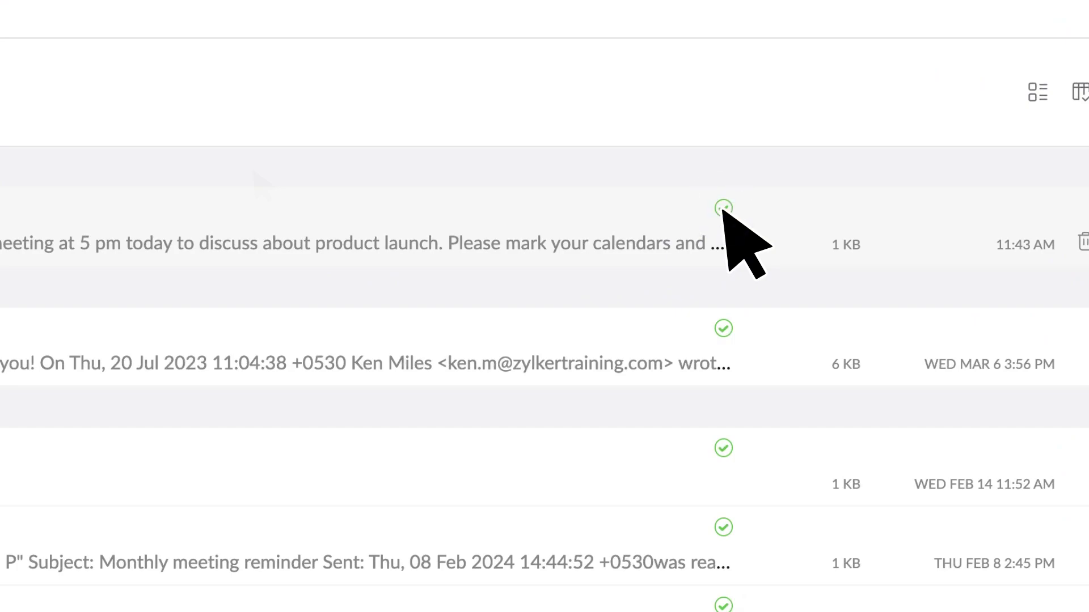
Recall the Product launch meeting email to Ken from its delivery status pop-up, confirming with Ok
left_click(724, 208)
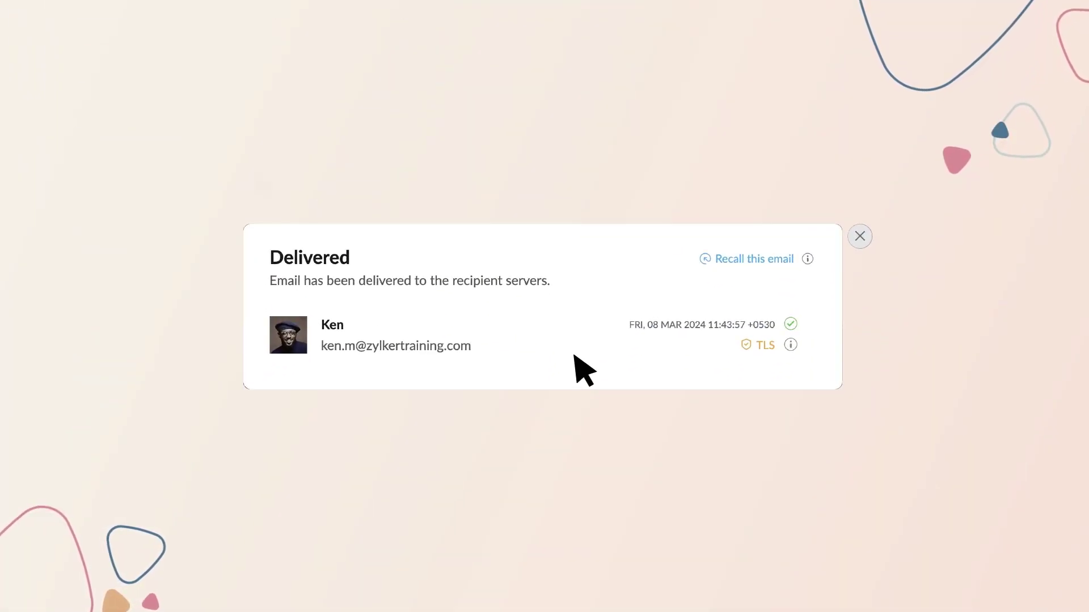
left_click(747, 260)
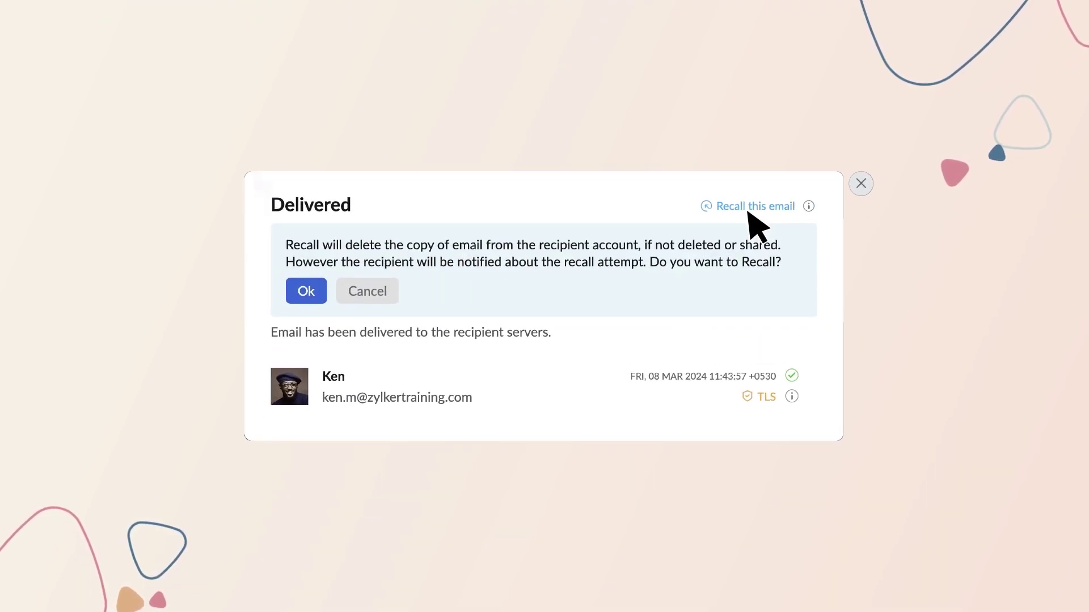
left_click(306, 291)
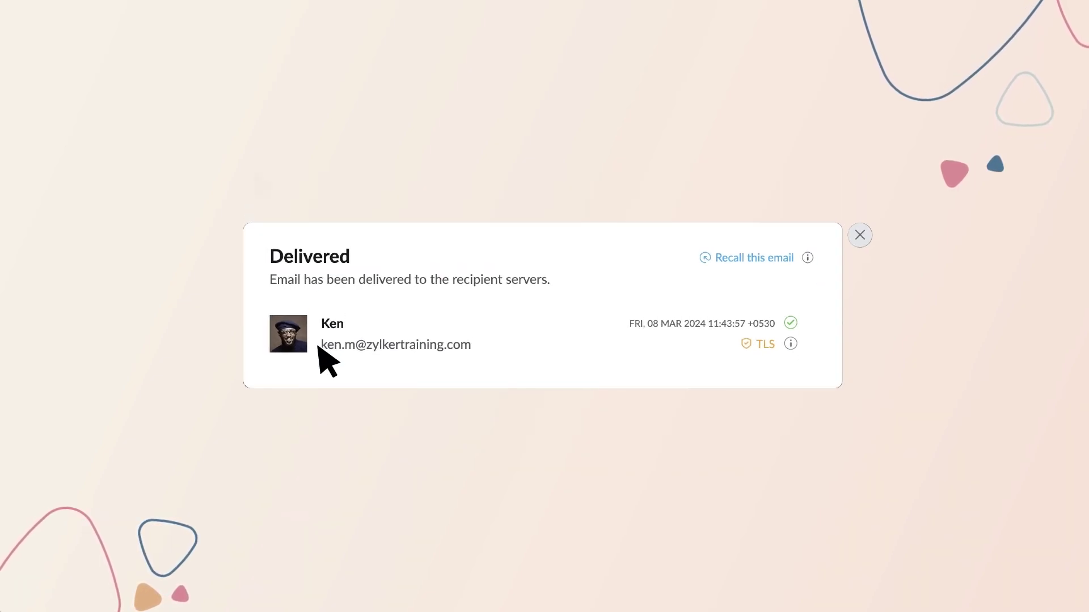